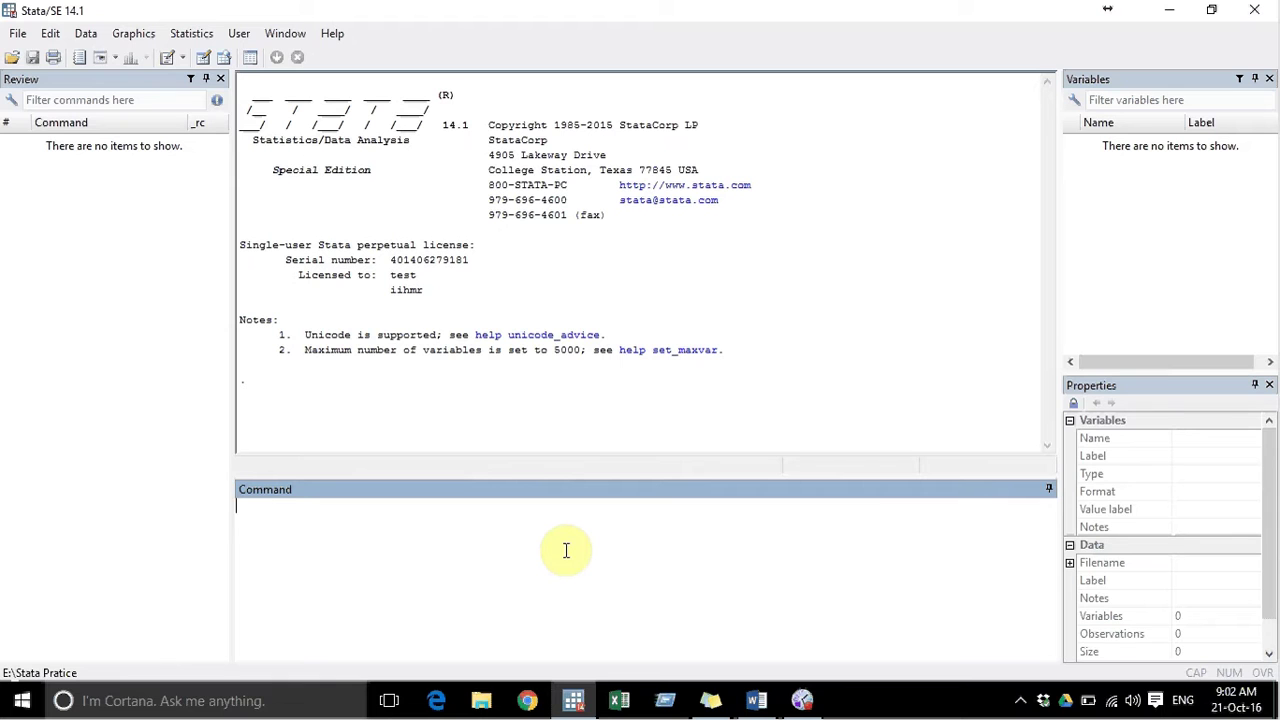
Step: Run sysuse auto to load the 1978 Automobile Data (12 variables, 74 observations)
type("sy")
type("use a")
type("uto")
key("Return")
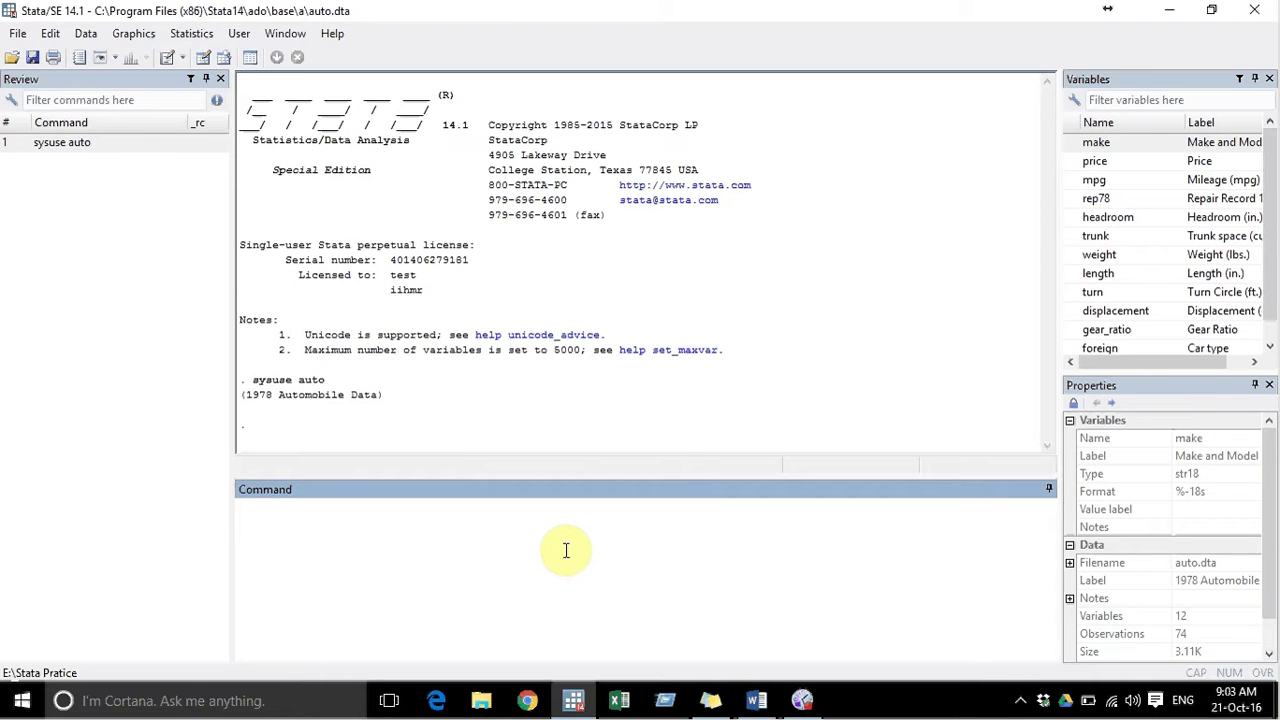
Step: Bring up Stata's help entry for the edit command in the Viewer
type("help ")
type("edit")
double_click(263, 505)
left_click(252, 506)
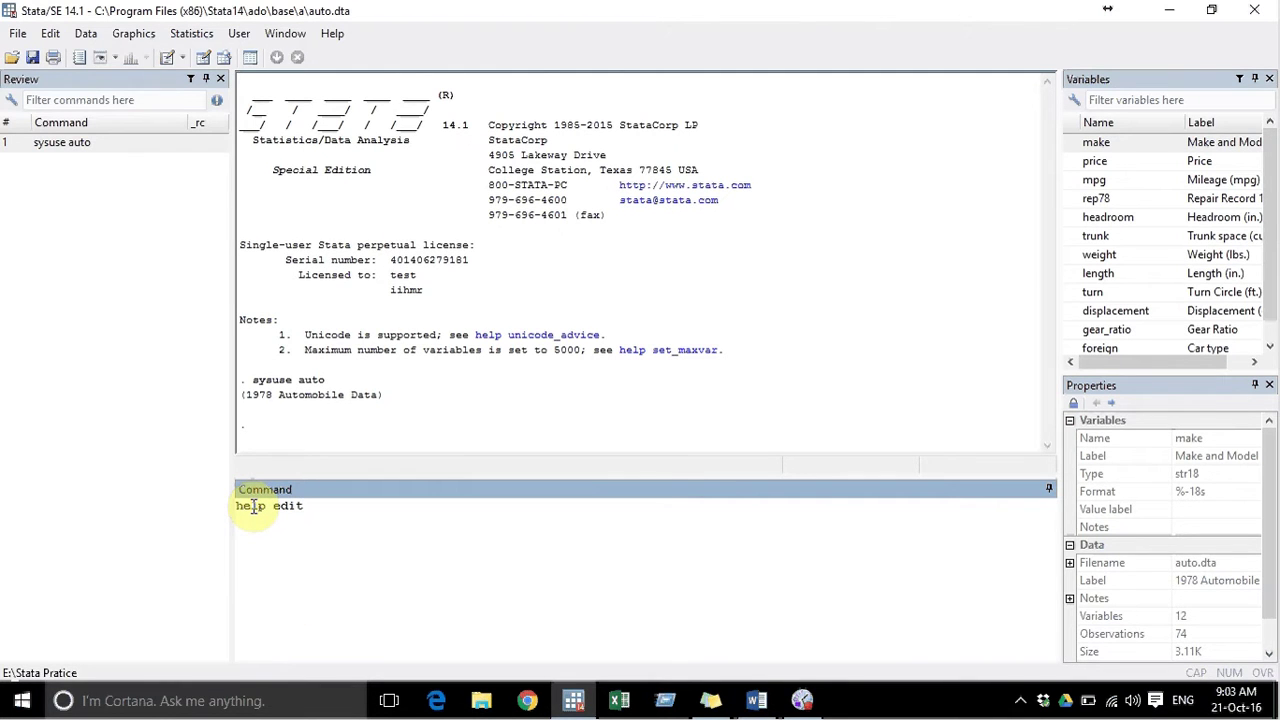
left_click(295, 507)
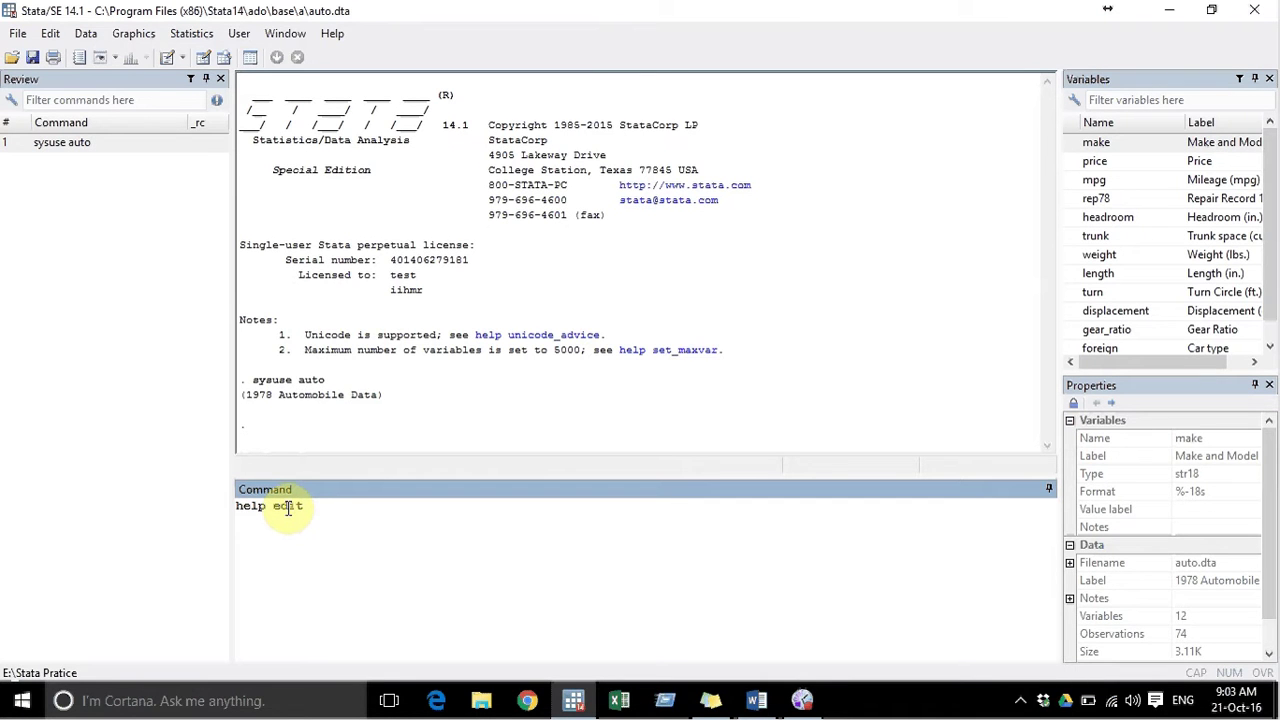
key("Return")
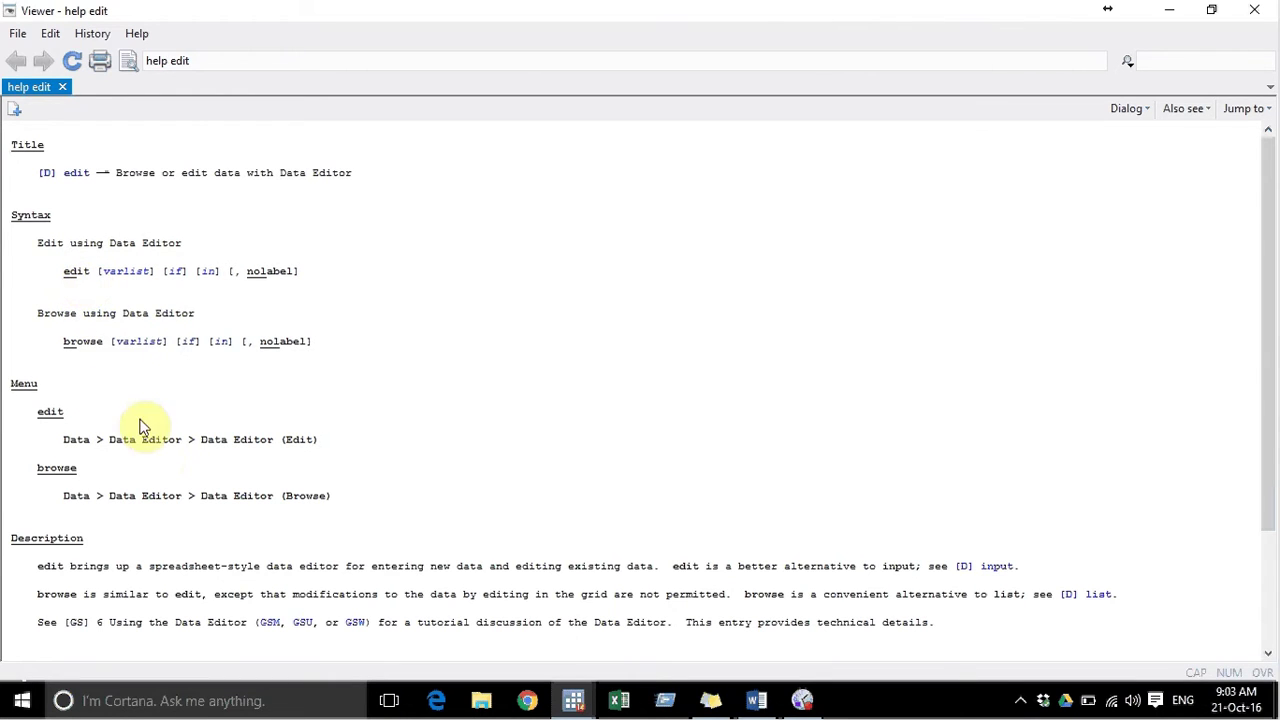
Step: Open the auto data in the Data Editor with edit, then close it
key("alt+Tab")
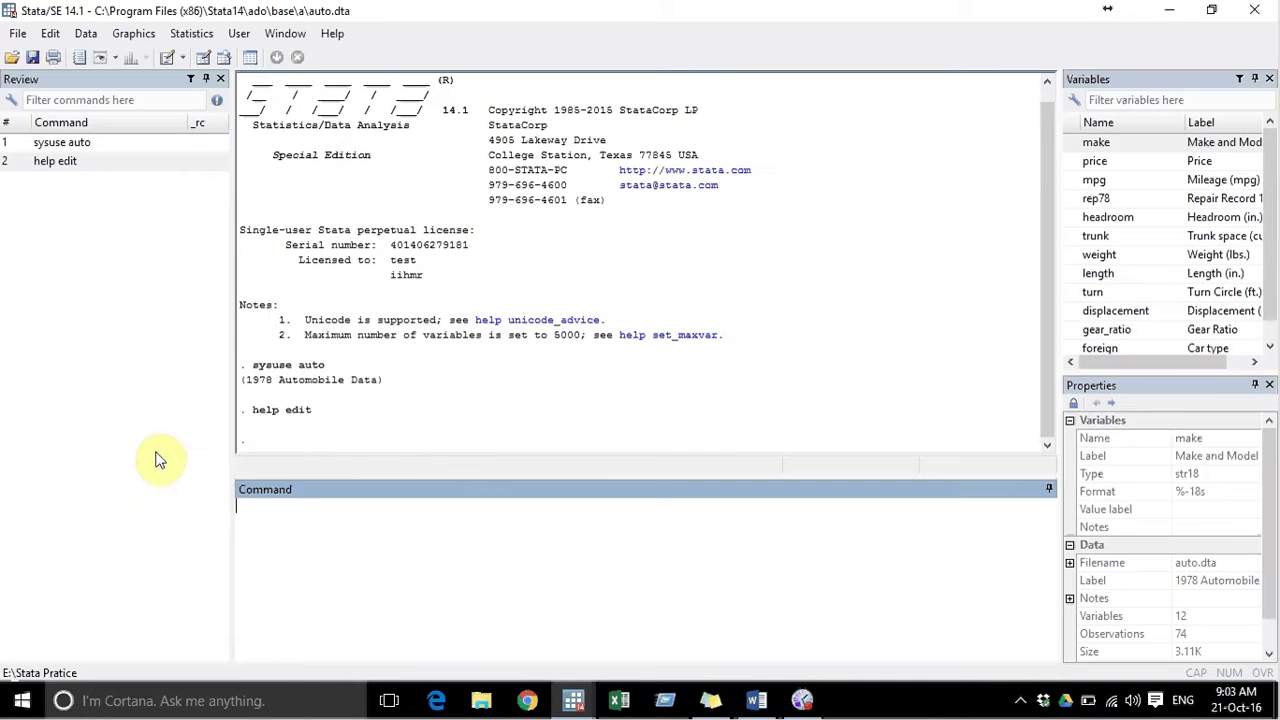
type("edi")
type("t")
key("Return")
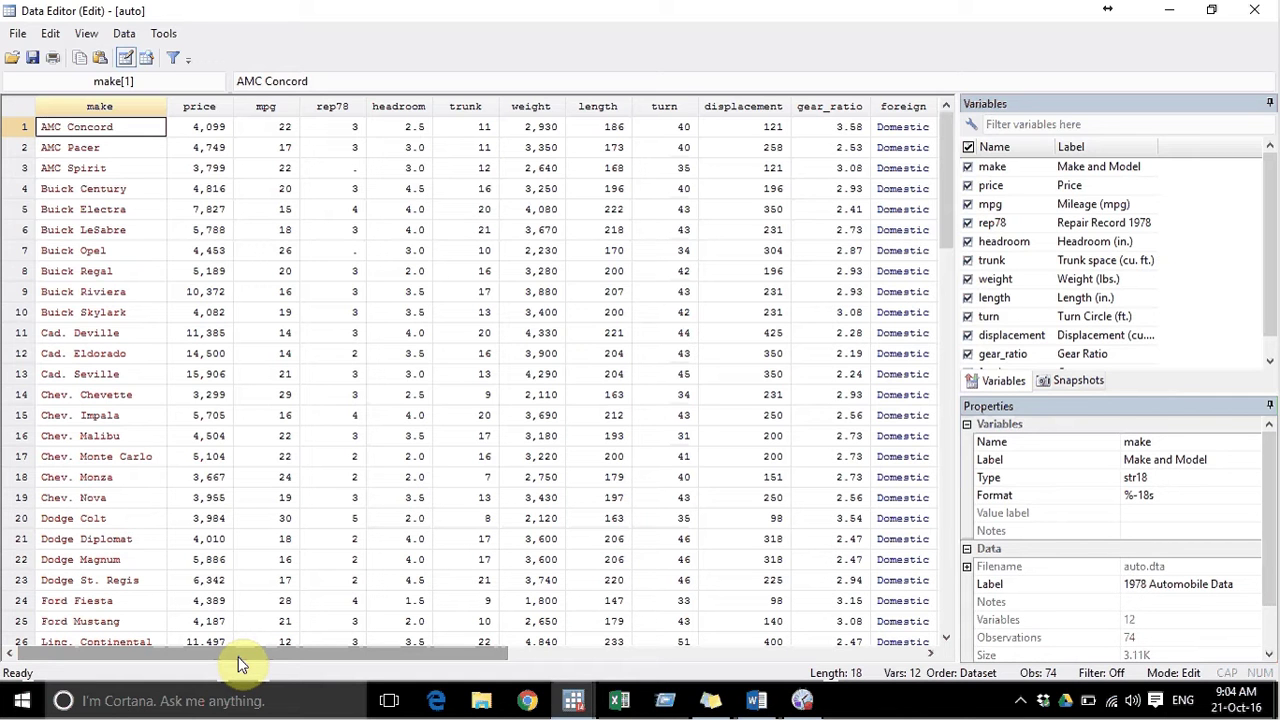
key("alt+Tab")
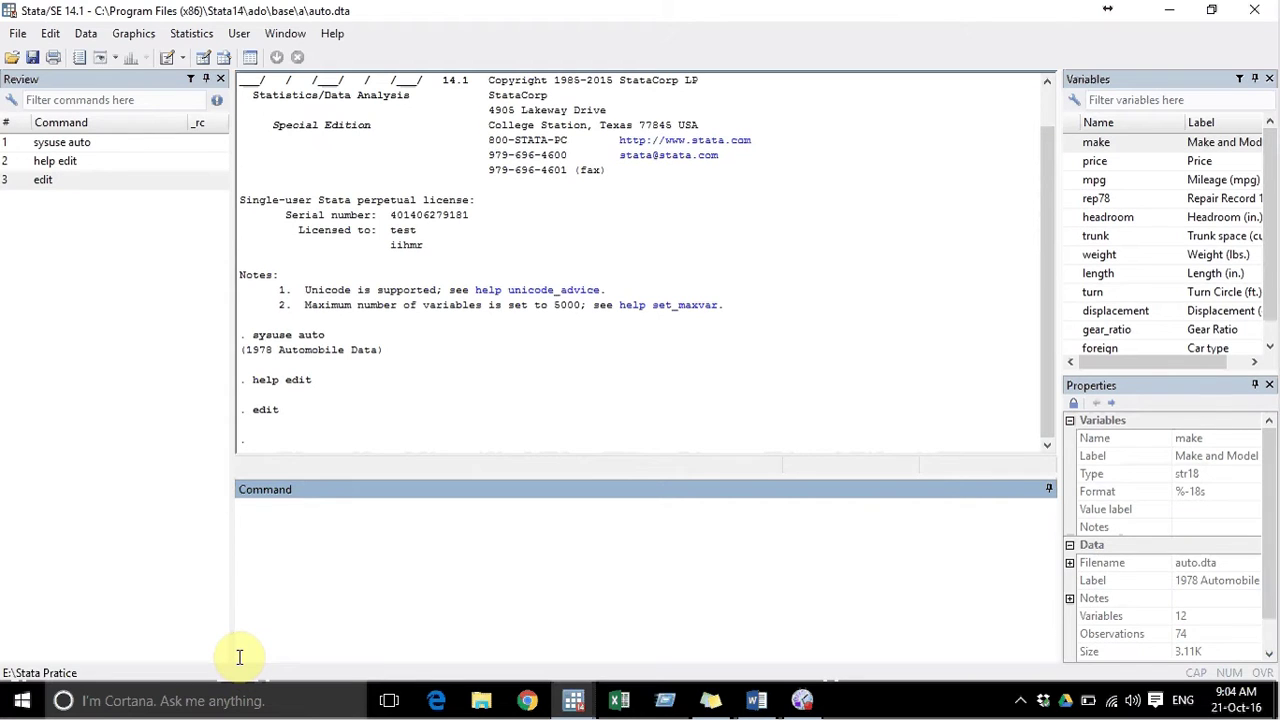
Step: Browse the auto data read-only with br, confirming browse mode, then close the browser
type("b")
type("r")
key("Return")
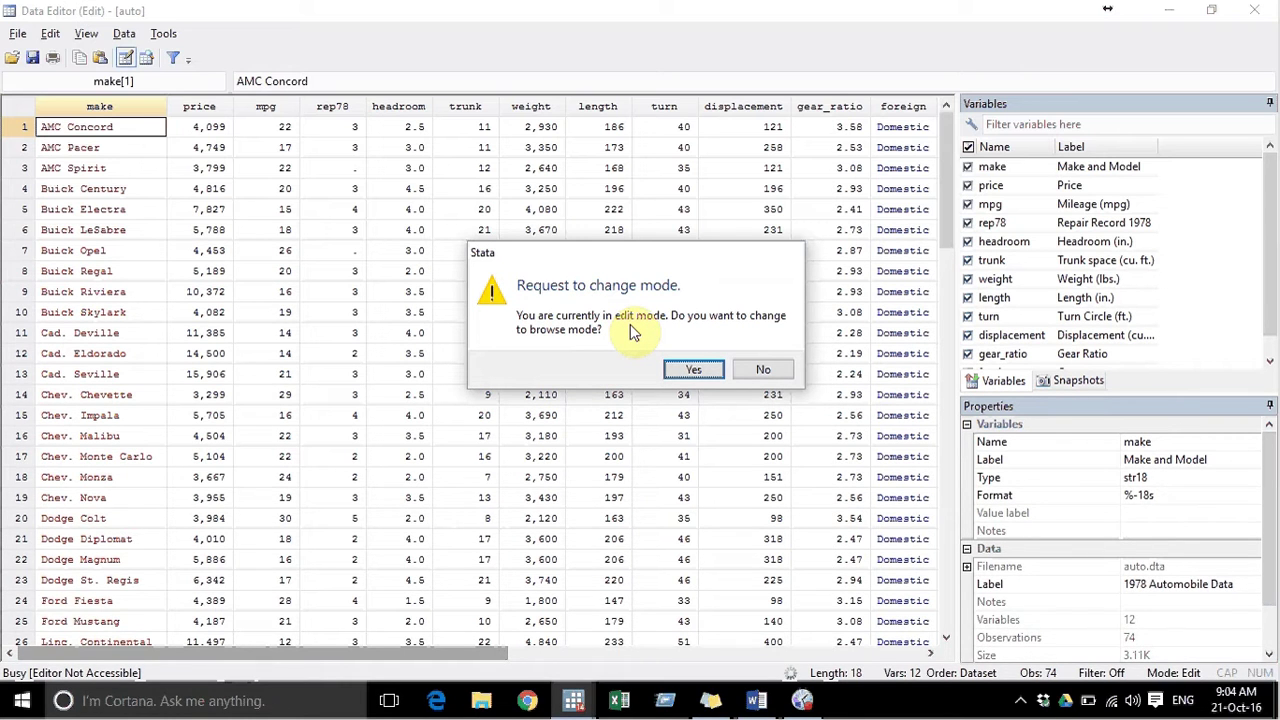
left_click(700, 370)
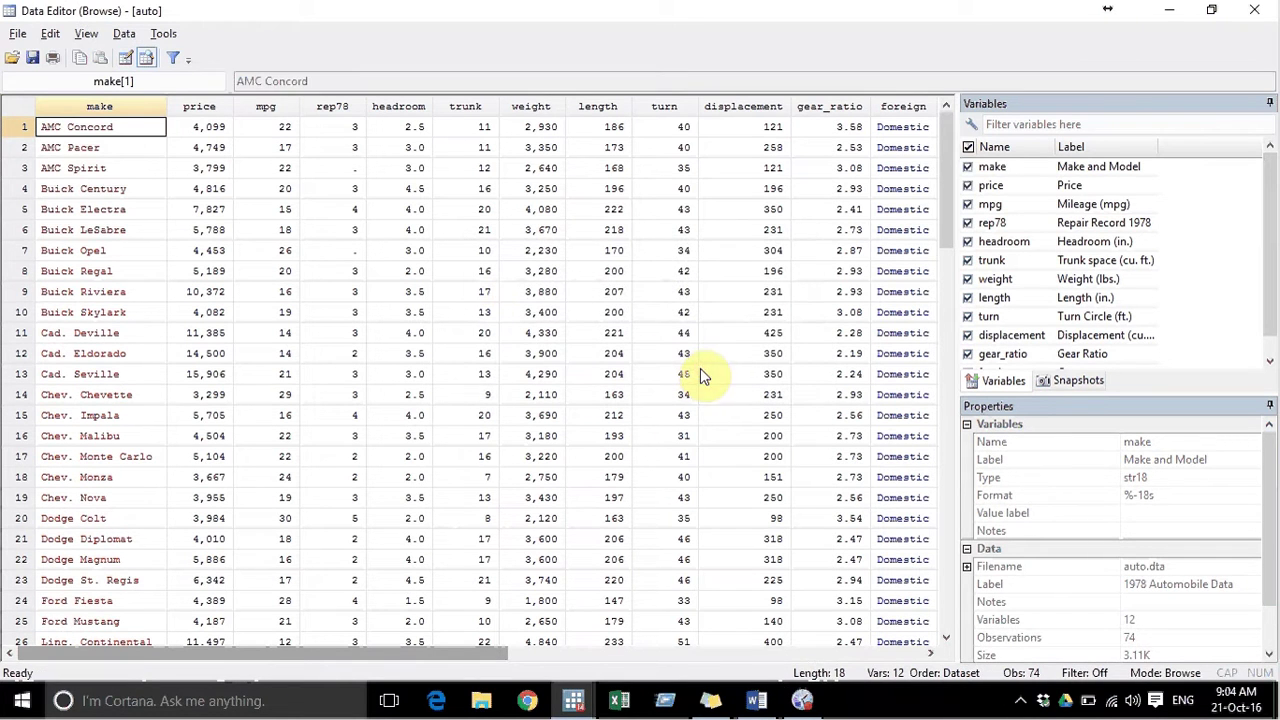
left_click(222, 147)
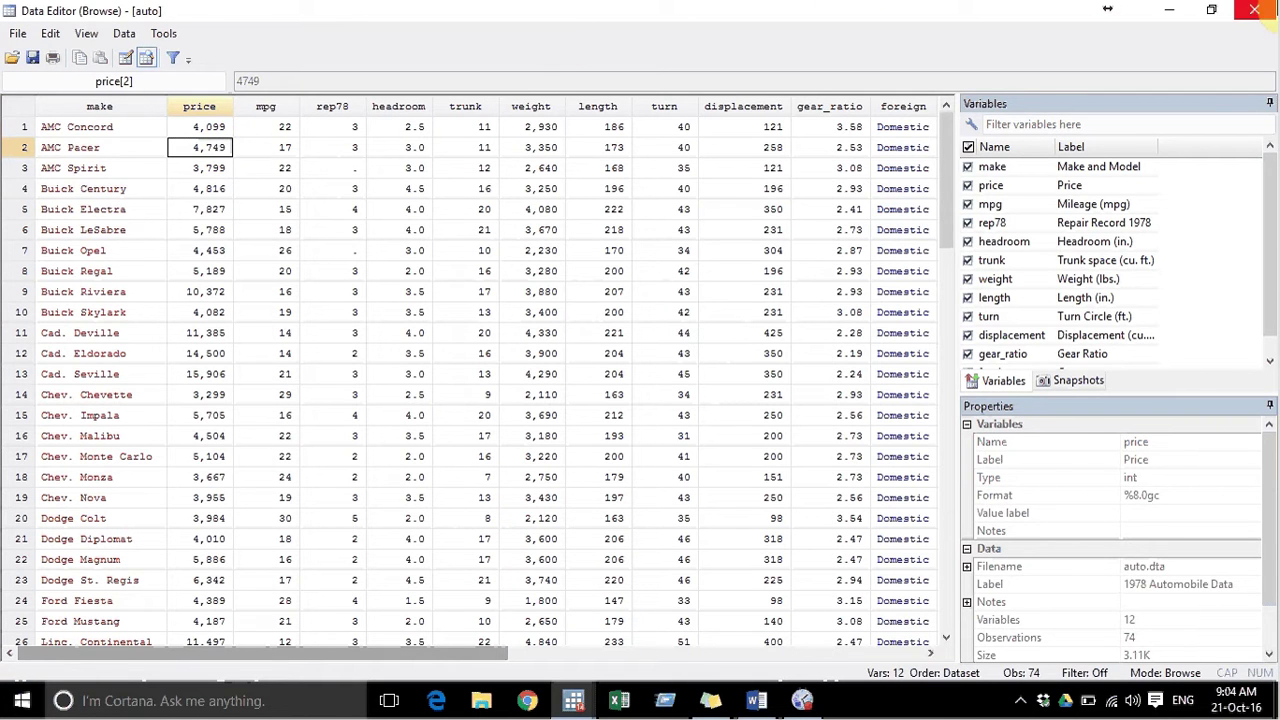
left_click(1254, 10)
Step: Reopen the Data Editor and set the first car's price to 2 and make to Hack
type("e")
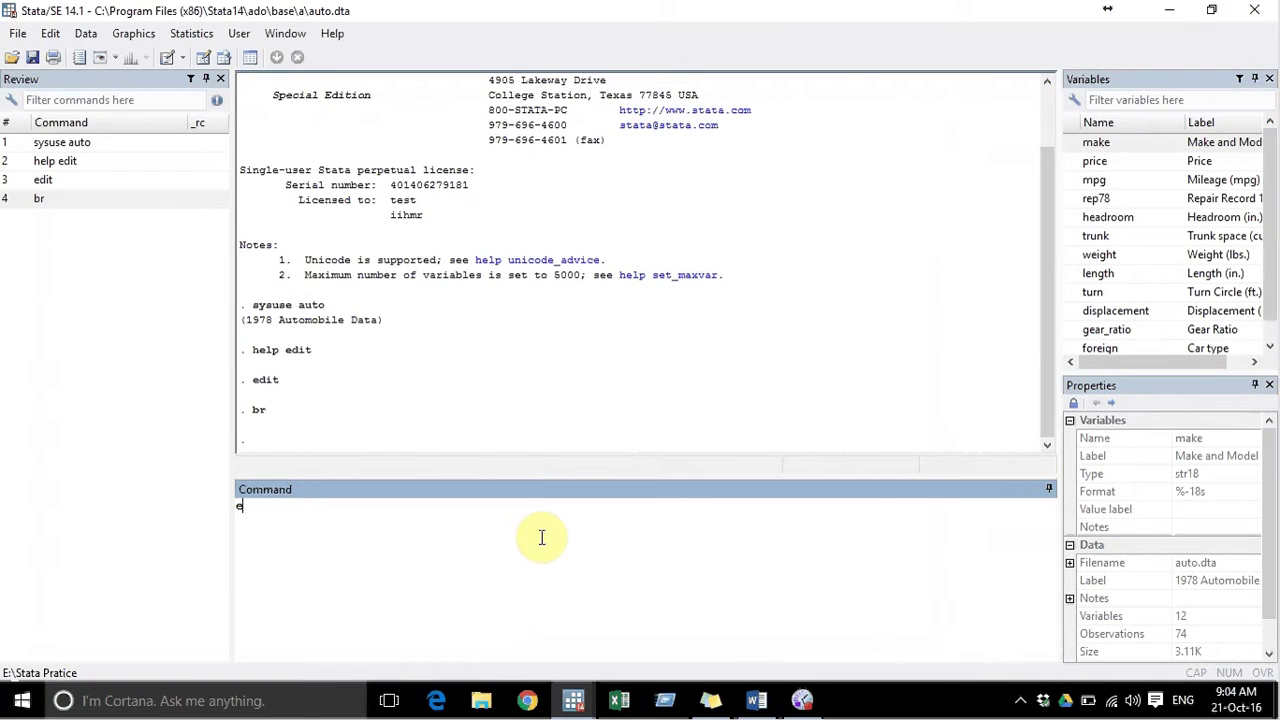
type("dit")
key("Return")
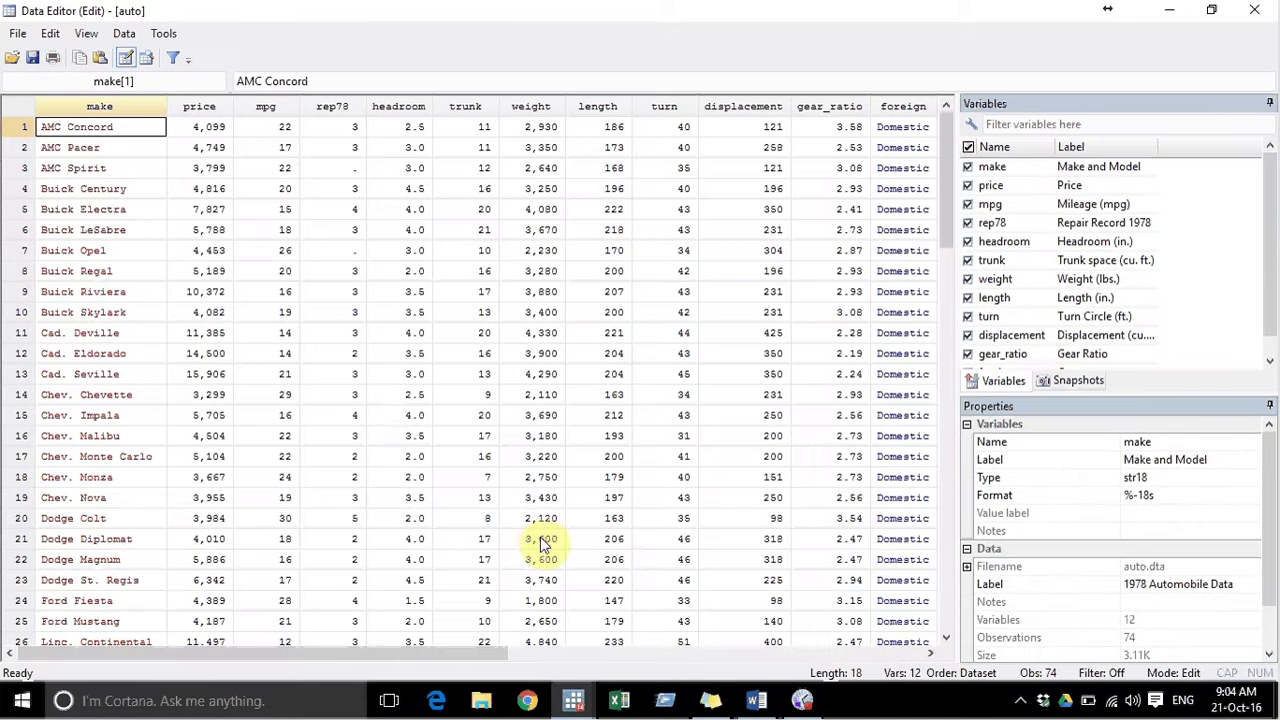
left_click(197, 130)
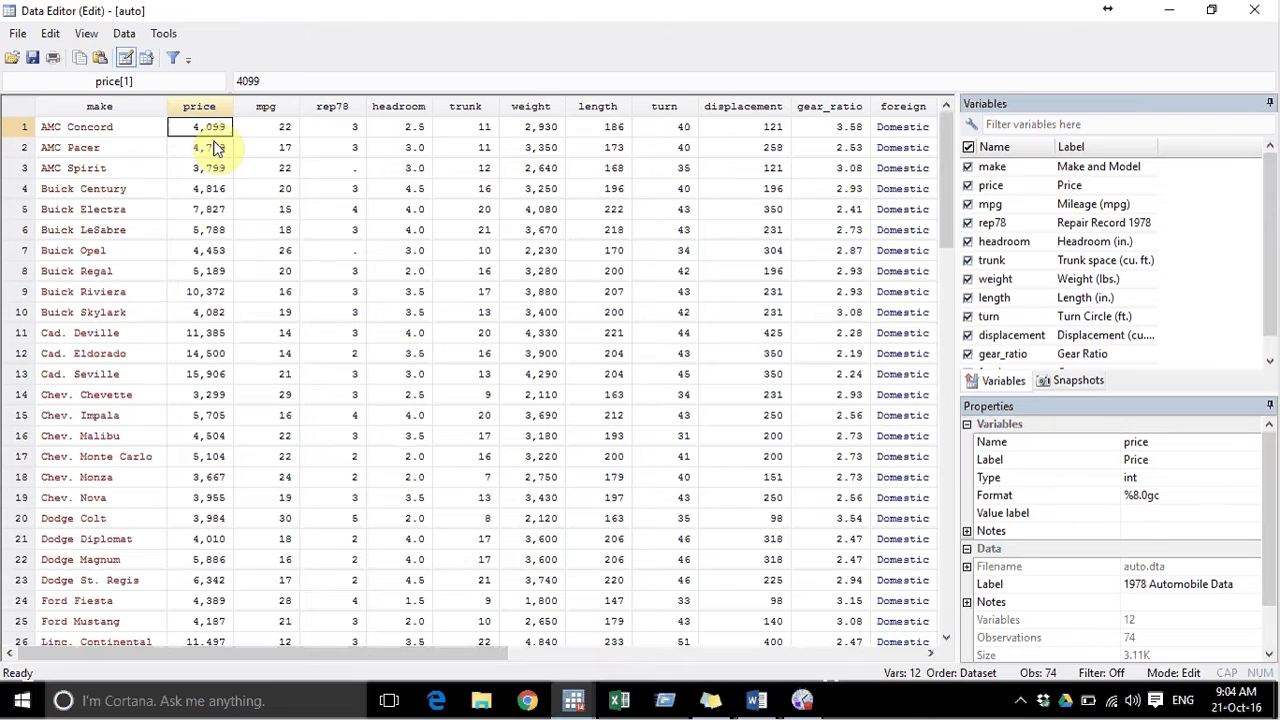
type("2")
key("Return")
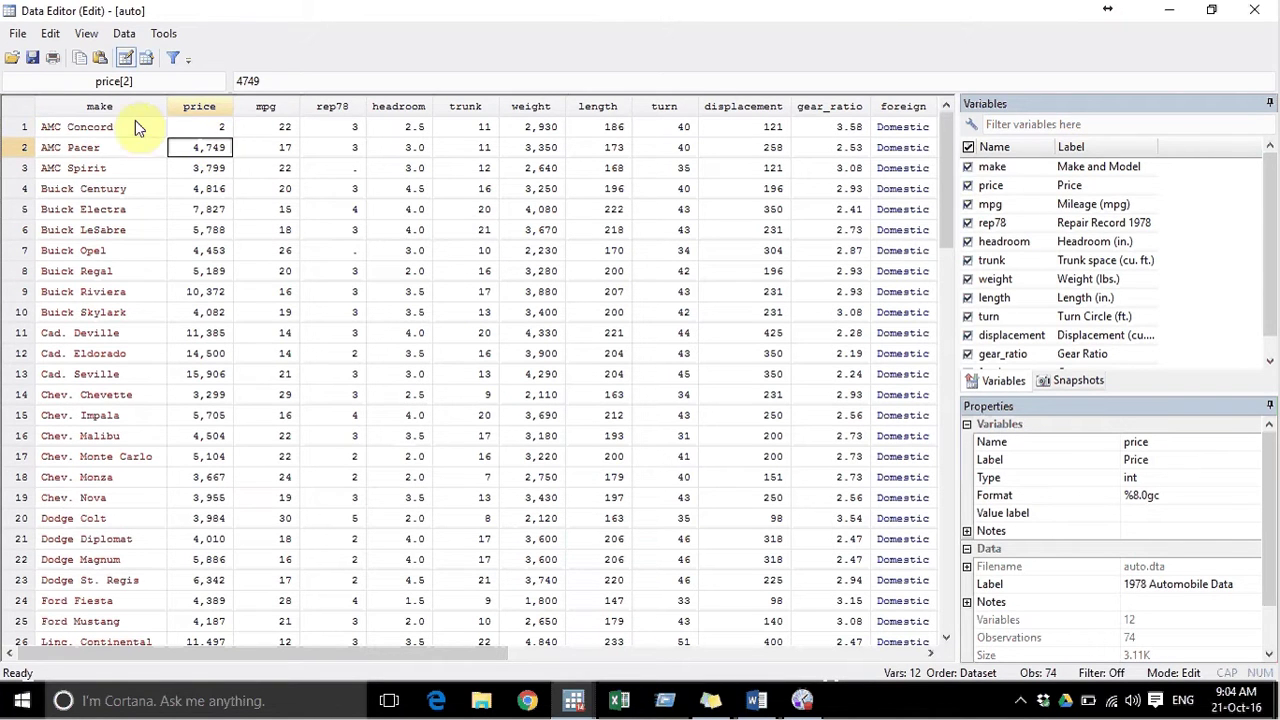
left_click(112, 126)
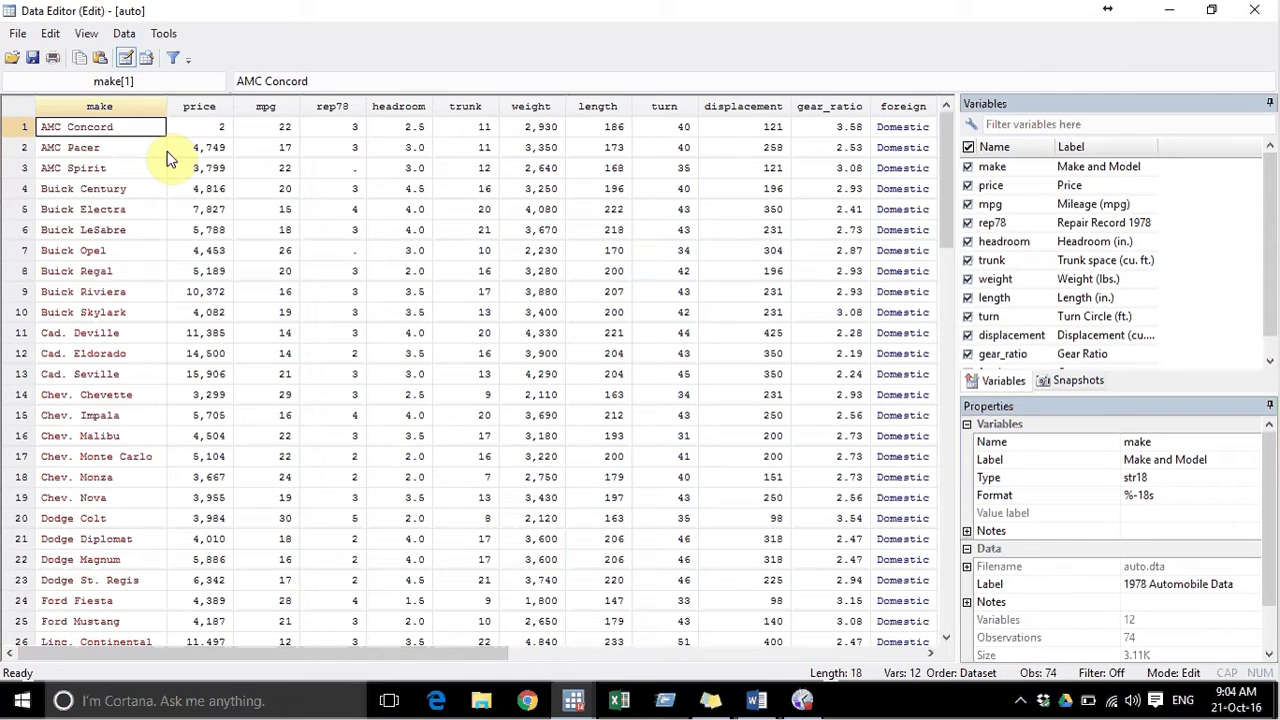
type("Hack")
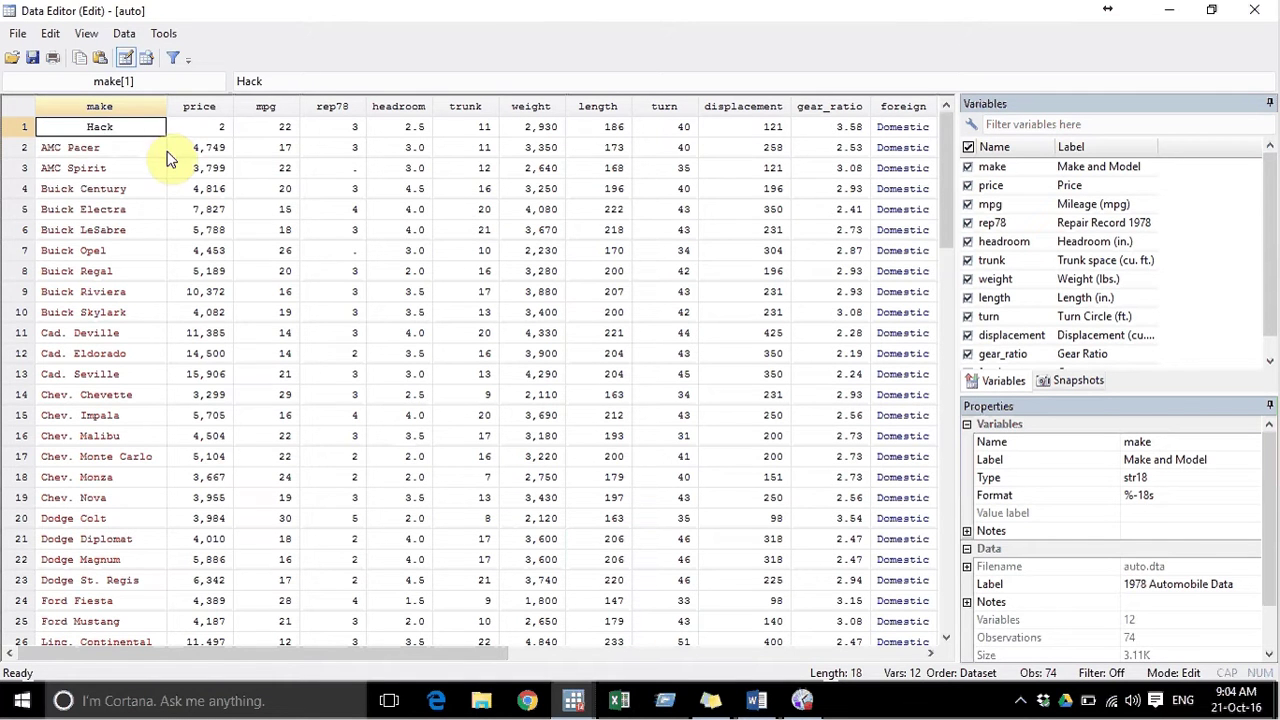
key("Return")
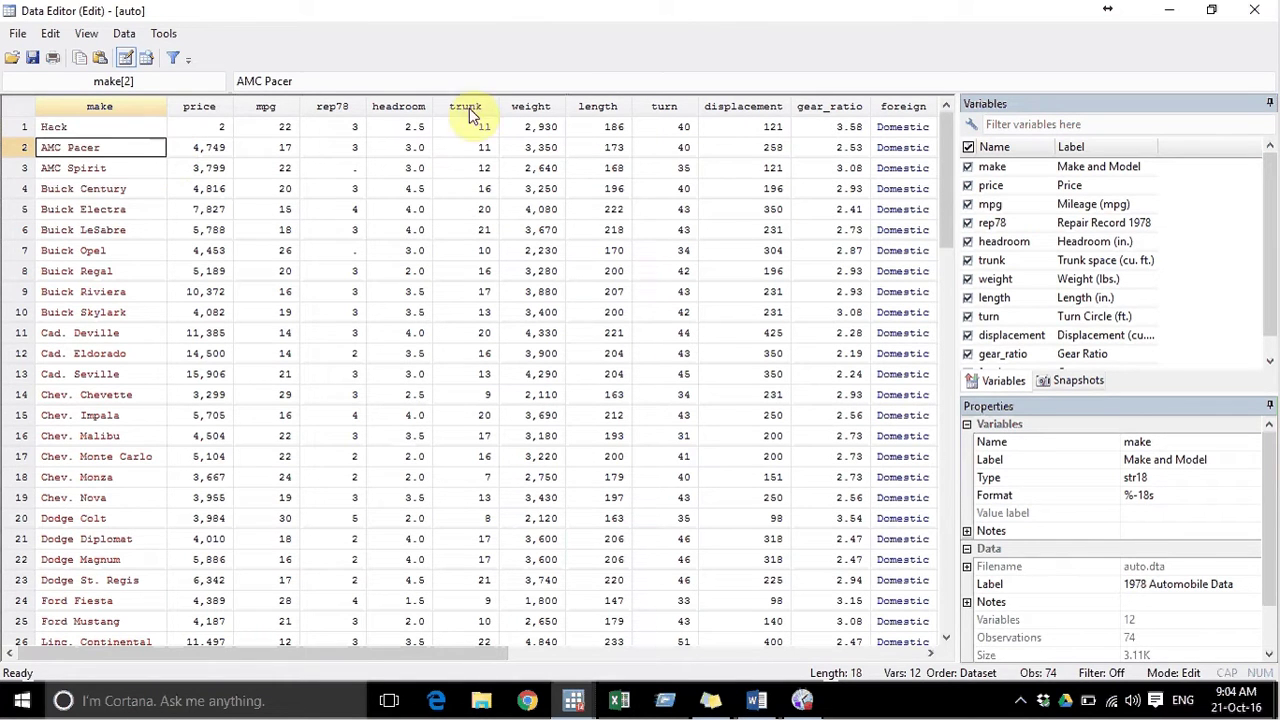
Step: Change the Pont. Sunbird's foreign value in row 52 to 3
left_click(906, 129)
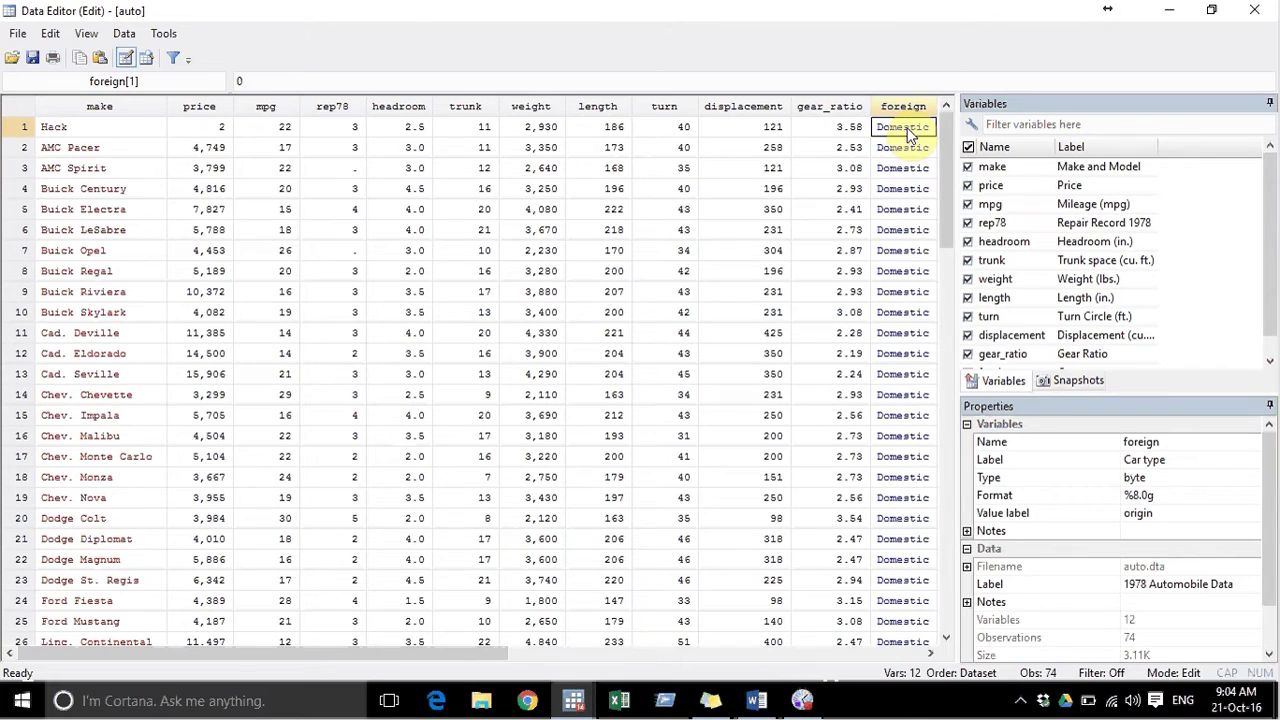
key("Down")
key("Down")
key("Down")
key("Down")
key("Down")
key("Down")
key("Down")
key("Down")
key("Down")
key("Down")
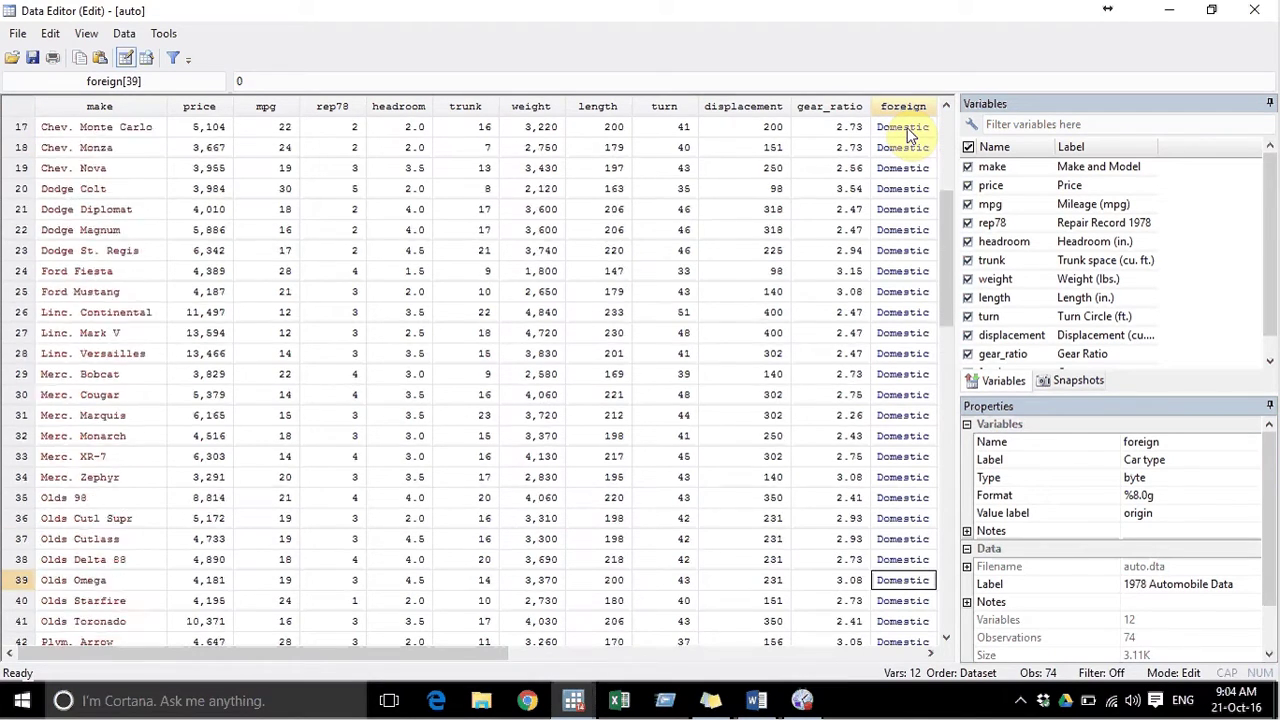
key("Down")
key("Down")
key("Down")
key("Down")
key("Down")
key("Down")
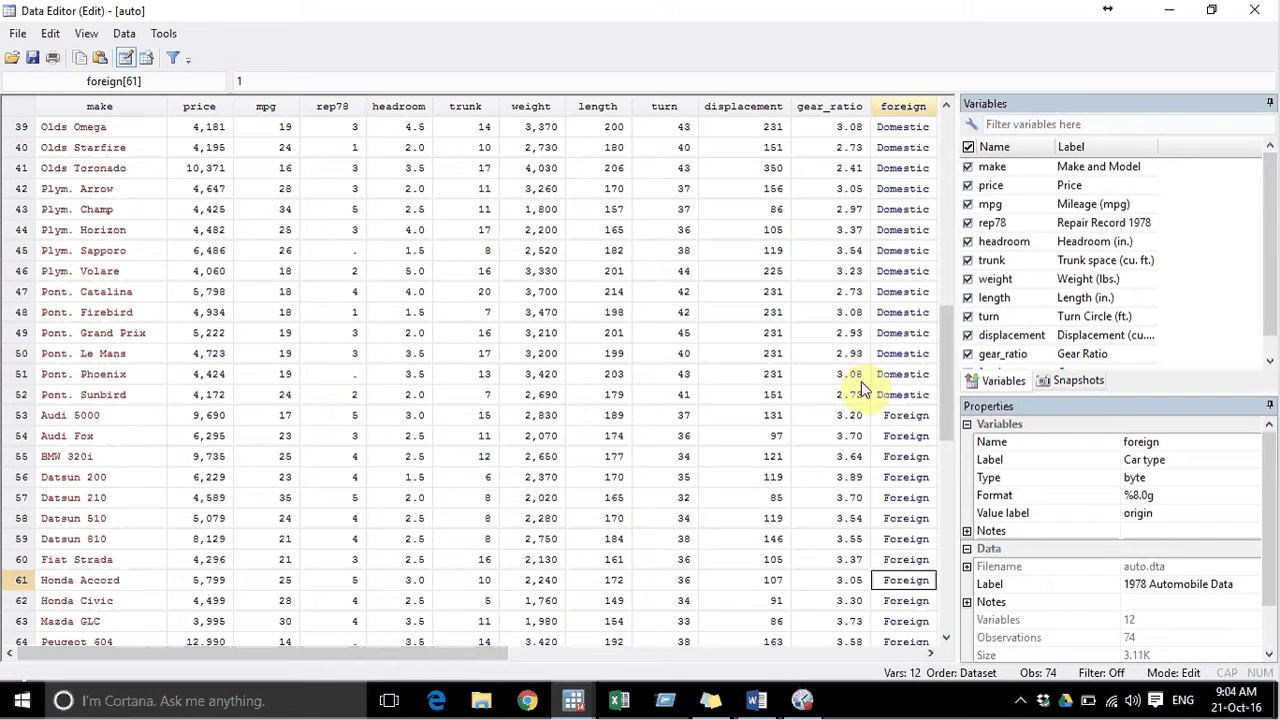
left_click(895, 396)
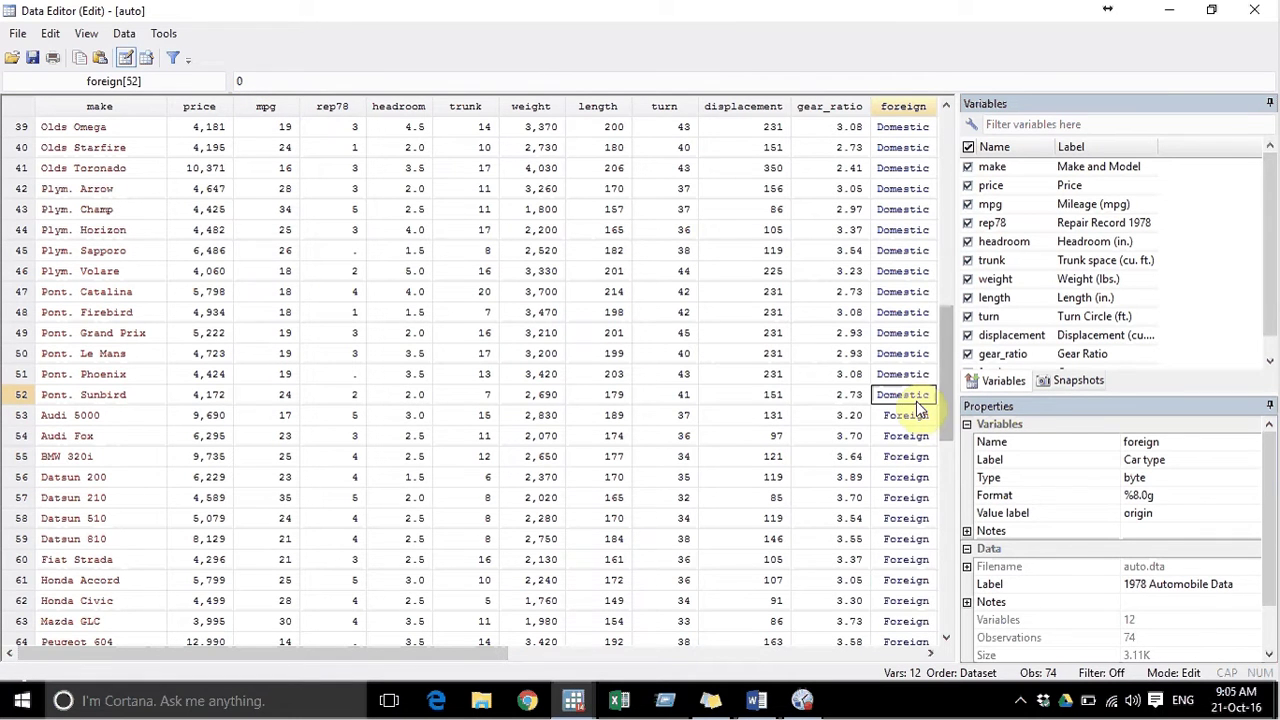
type("3")
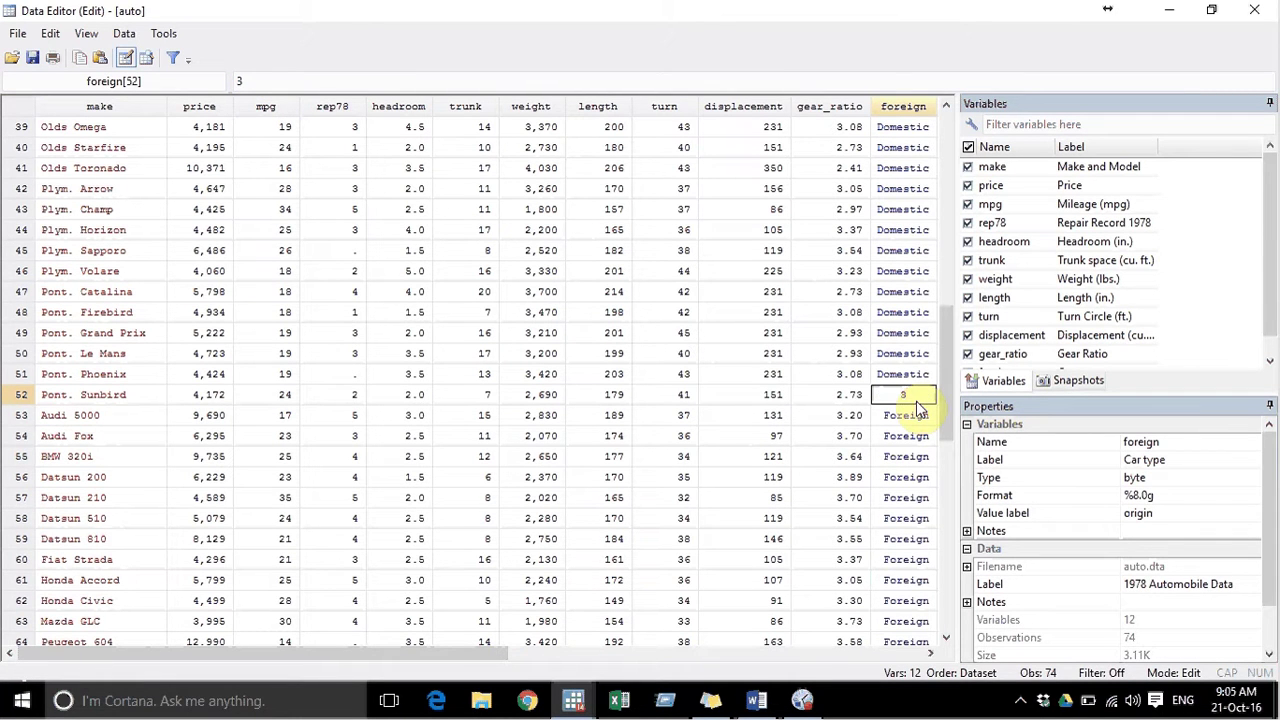
key("Return")
left_click(915, 397)
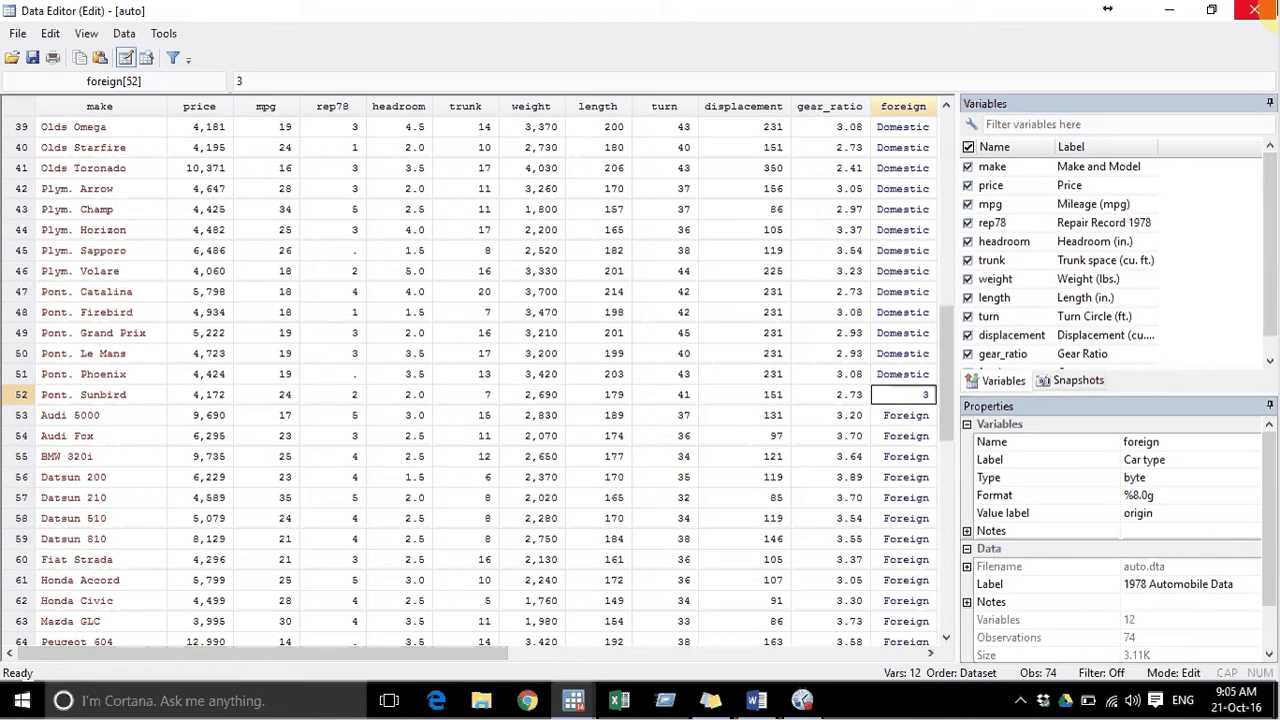
Step: Close the Data Editor to see the three logged replace commands
left_click(1255, 10)
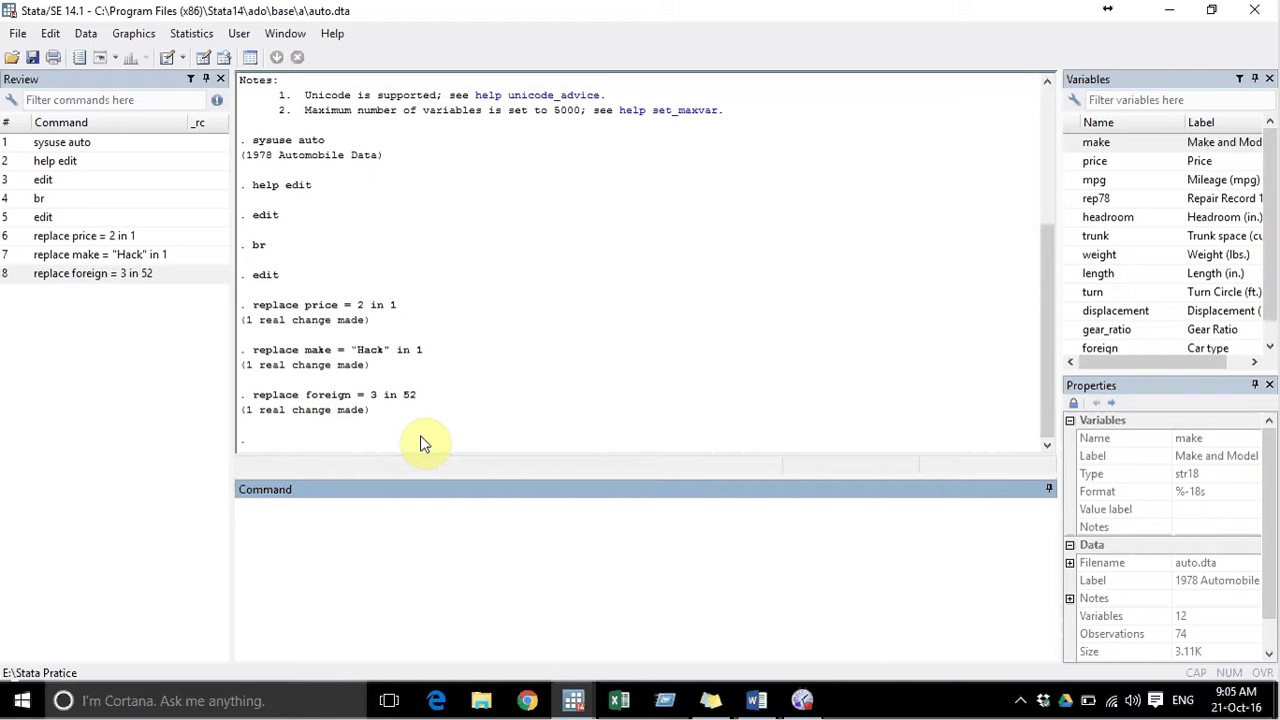
Step: Close Stata's main window to trigger the save-changes prompt for the modified data
left_click(1272, 8)
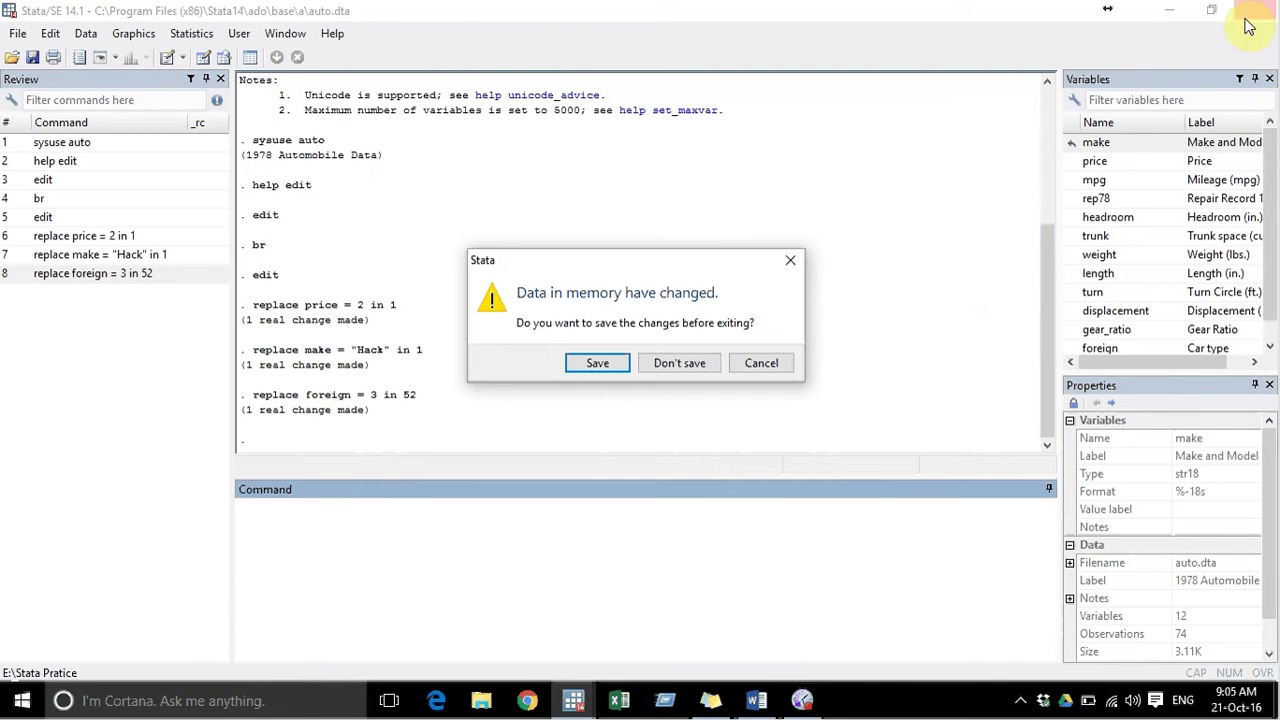